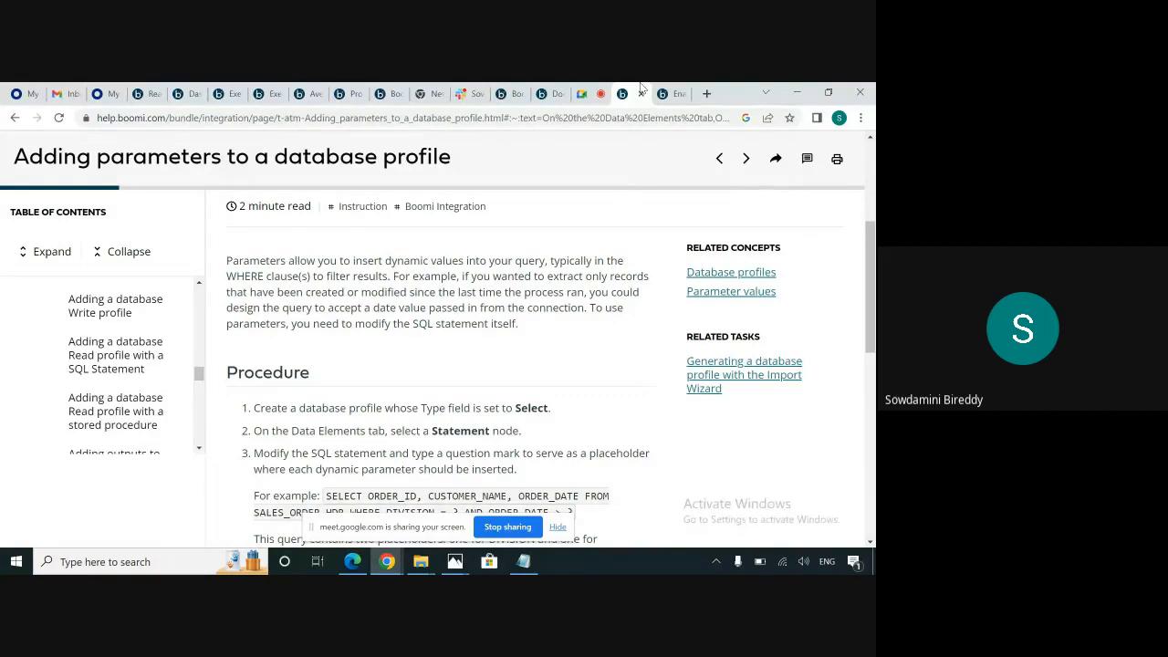
In the Boomi platform, open the database operation's New Database Profile and review the statement's type options and SQL script.
{"action": "left_click", "coordinate": [511, 93]}
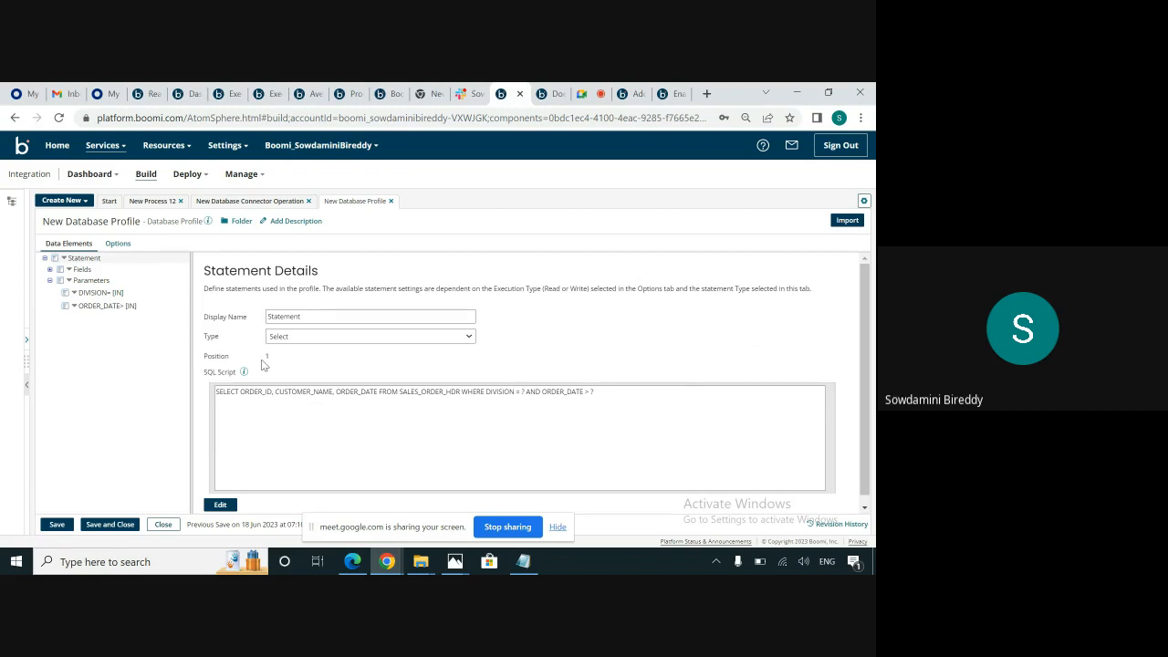
{"action": "left_click", "coordinate": [292, 204]}
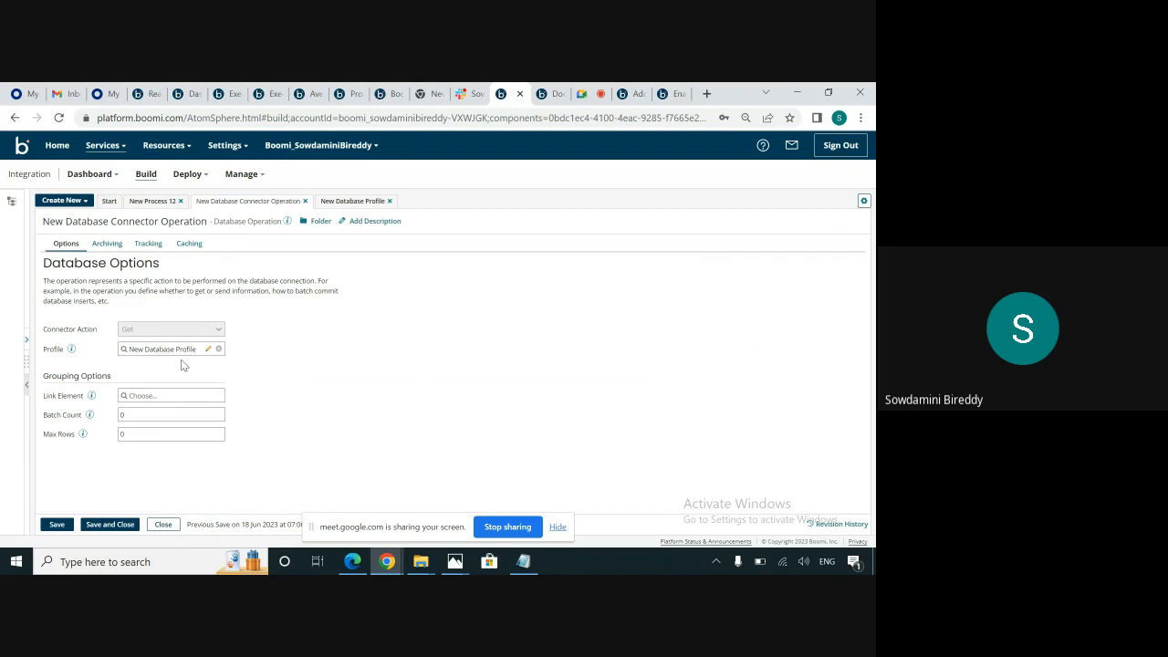
{"action": "left_click", "coordinate": [208, 349]}
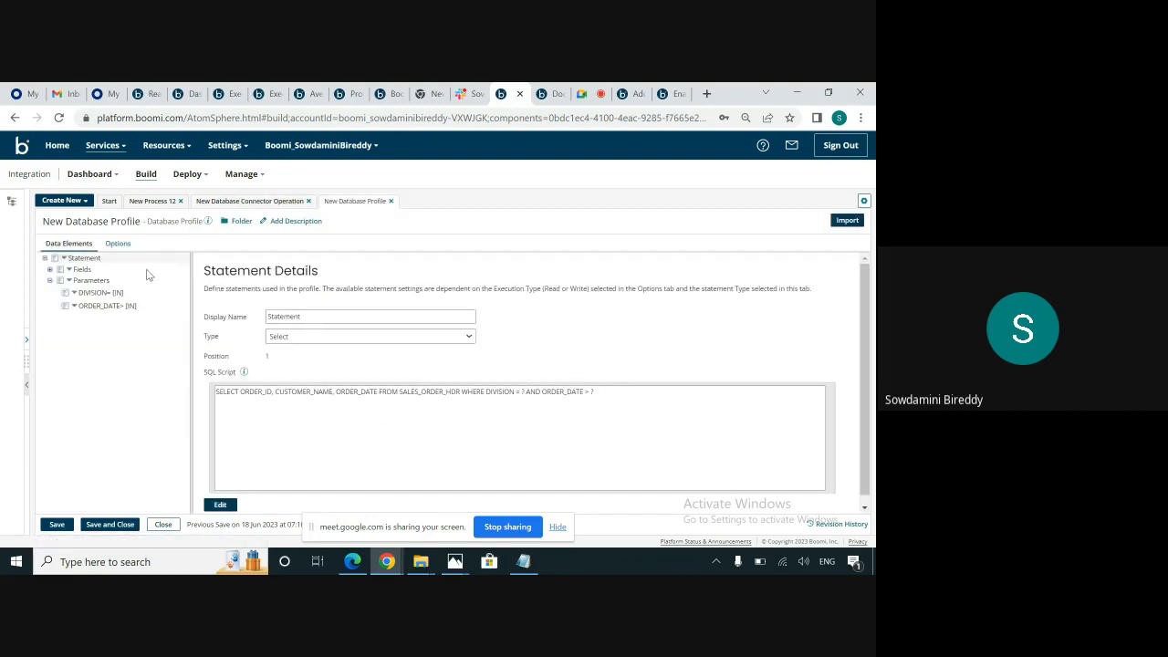
{"action": "left_click", "coordinate": [292, 339]}
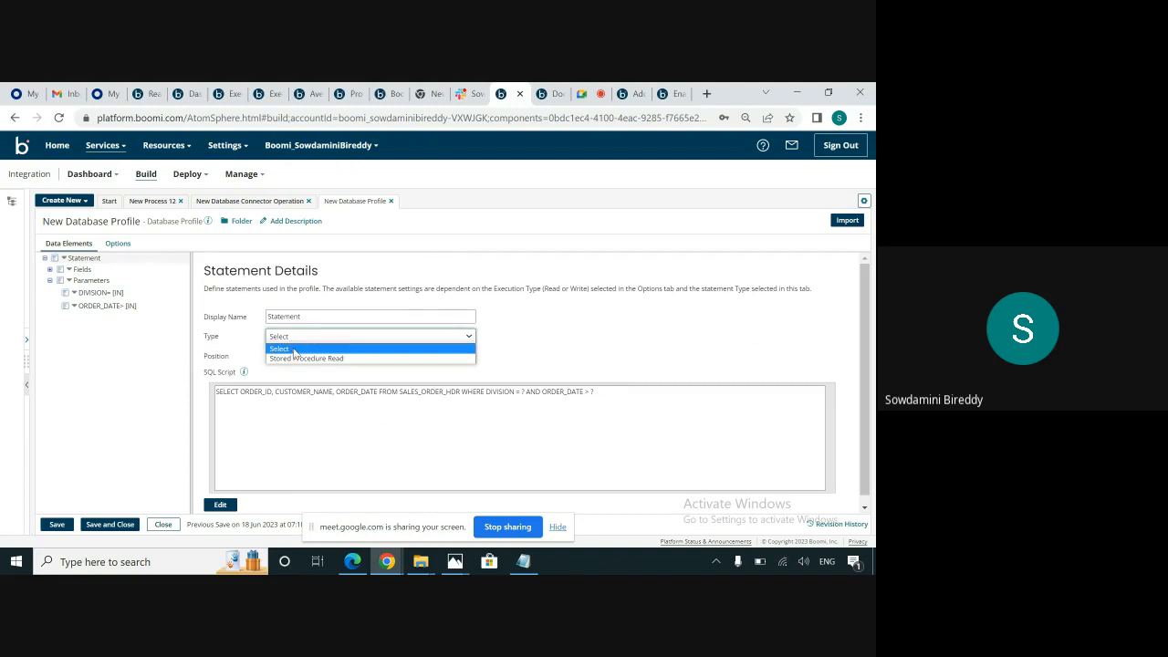
{"action": "left_click", "coordinate": [247, 350]}
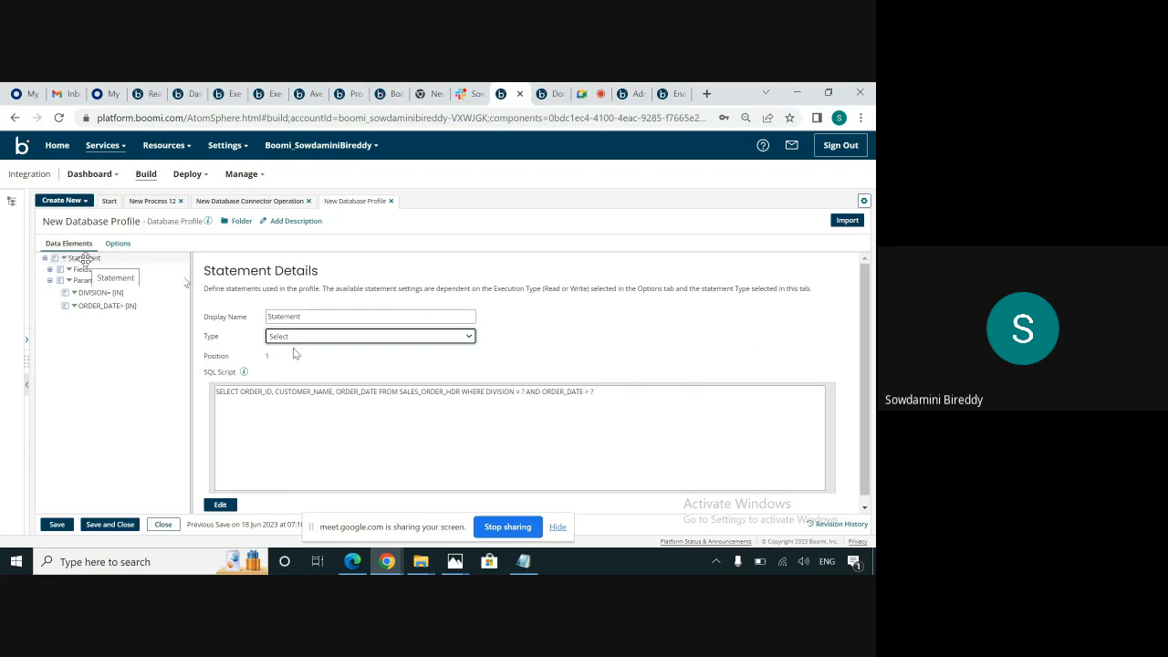
{"action": "left_click", "coordinate": [85, 260]}
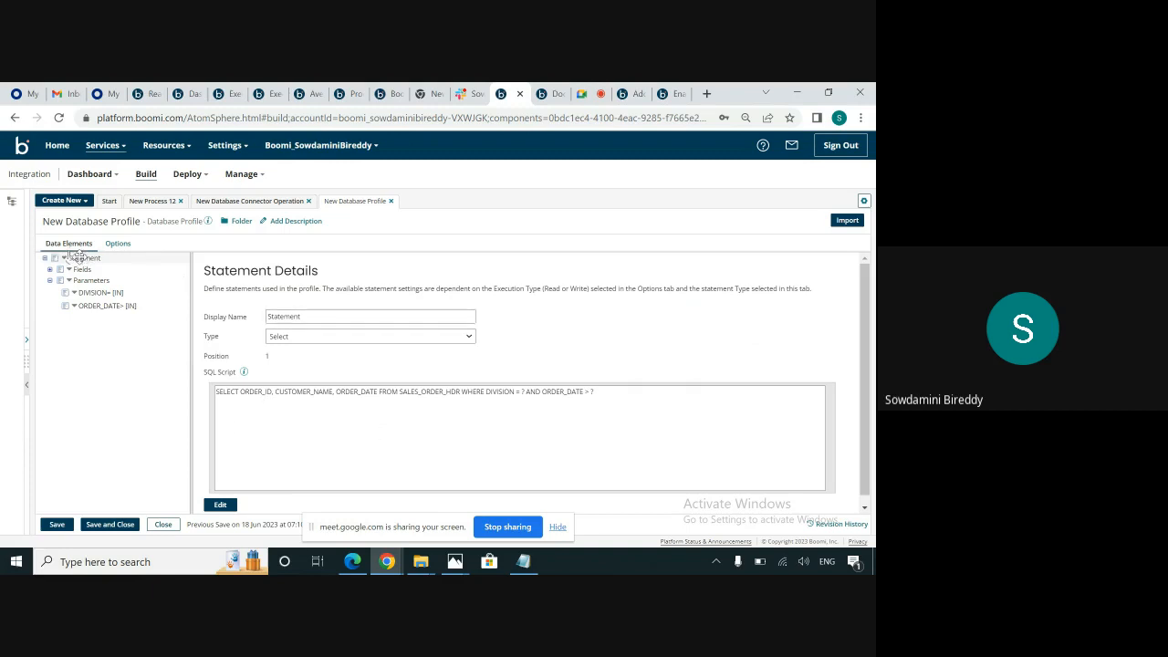
{"action": "double_click", "coordinate": [235, 394]}
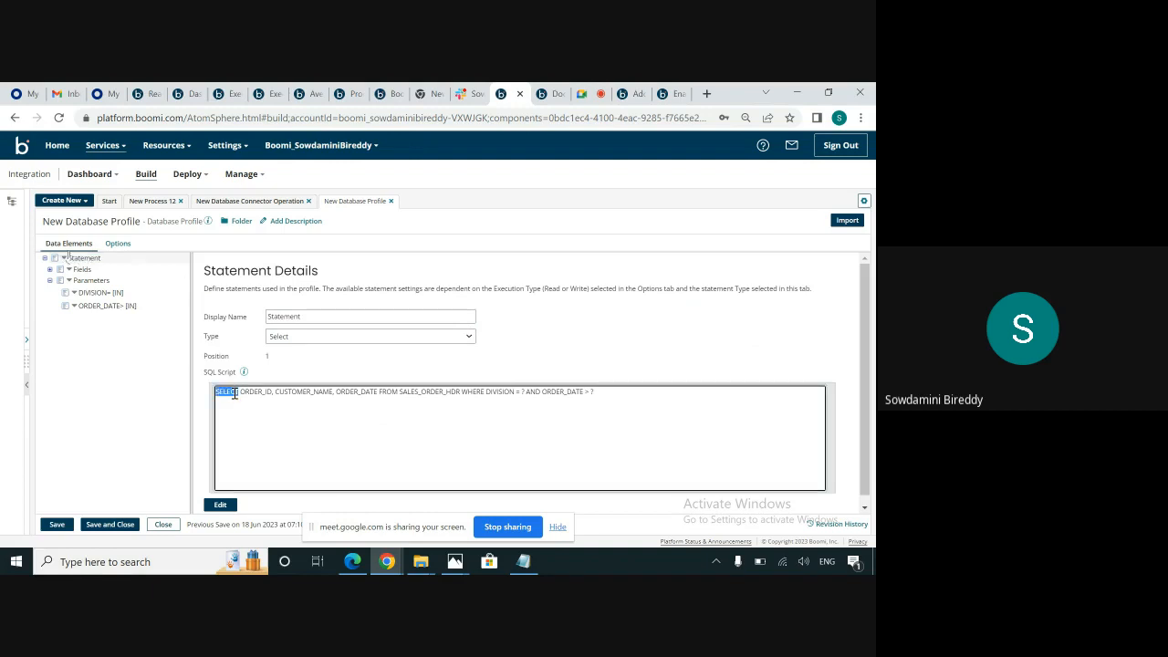
{"action": "left_click", "coordinate": [243, 397]}
Delete the existing DIVISION= and ORDER_DATE> parameters from the database profile's statement.
{"action": "right_click", "coordinate": [75, 296]}
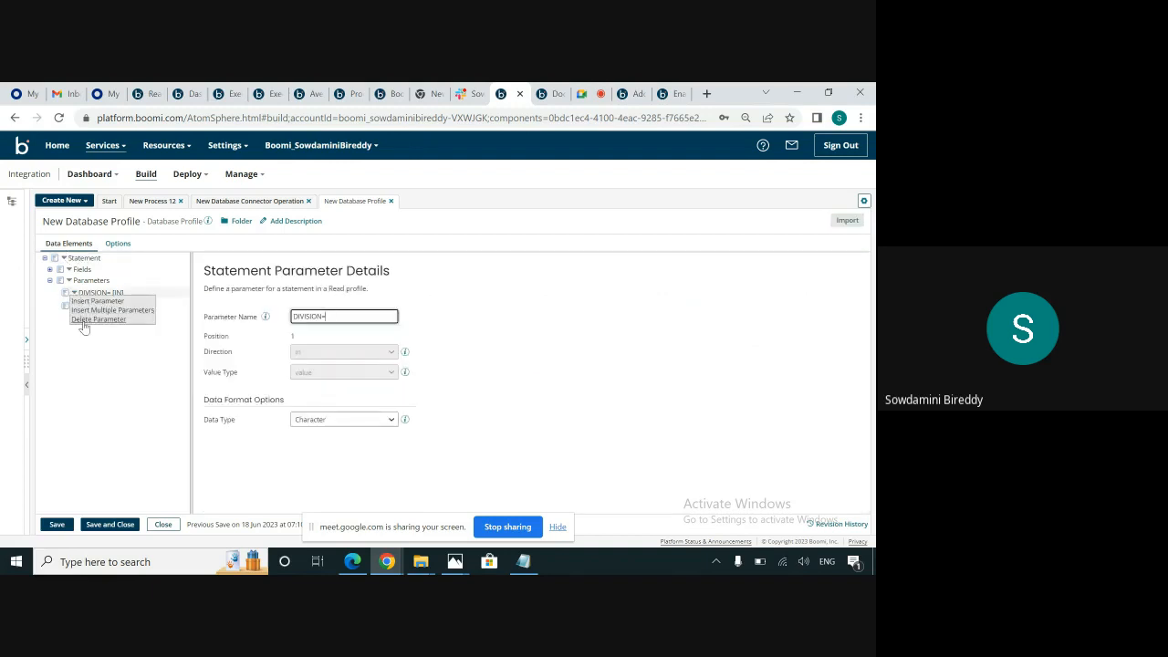
{"action": "left_click", "coordinate": [82, 321]}
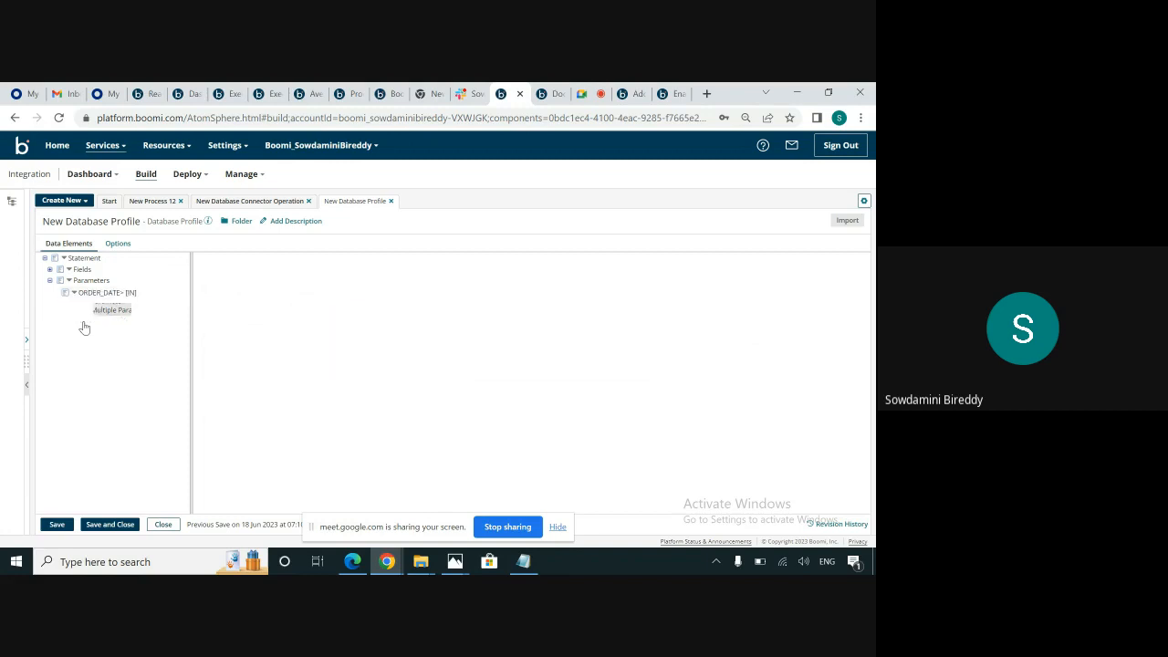
{"action": "right_click", "coordinate": [75, 293]}
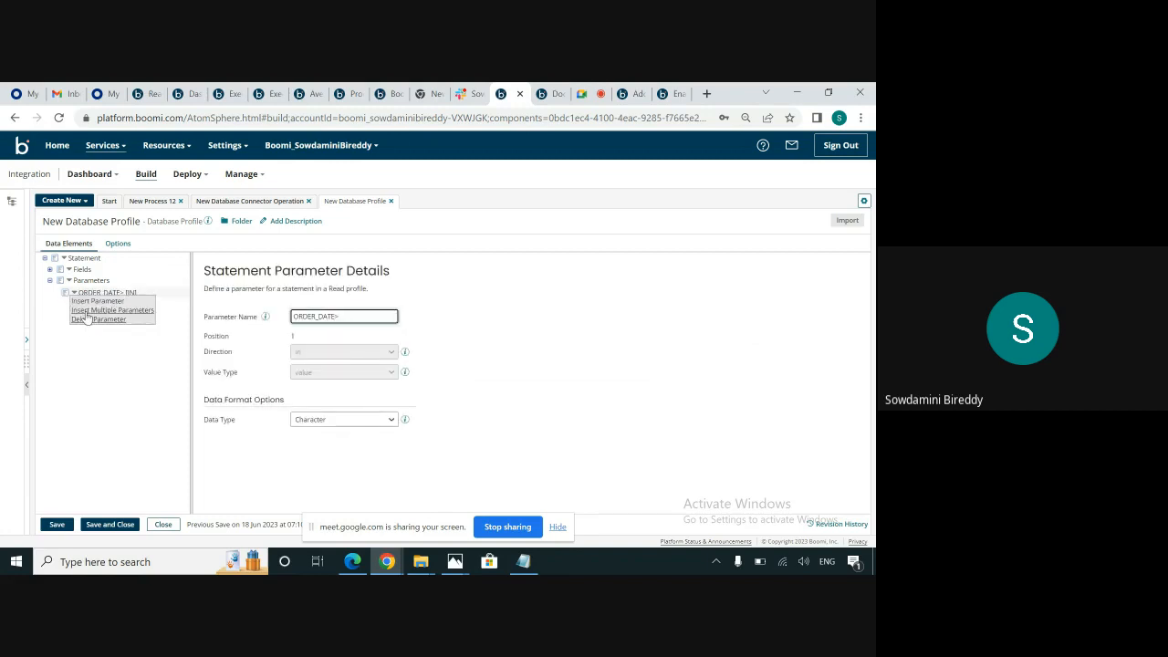
{"action": "left_click", "coordinate": [87, 319]}
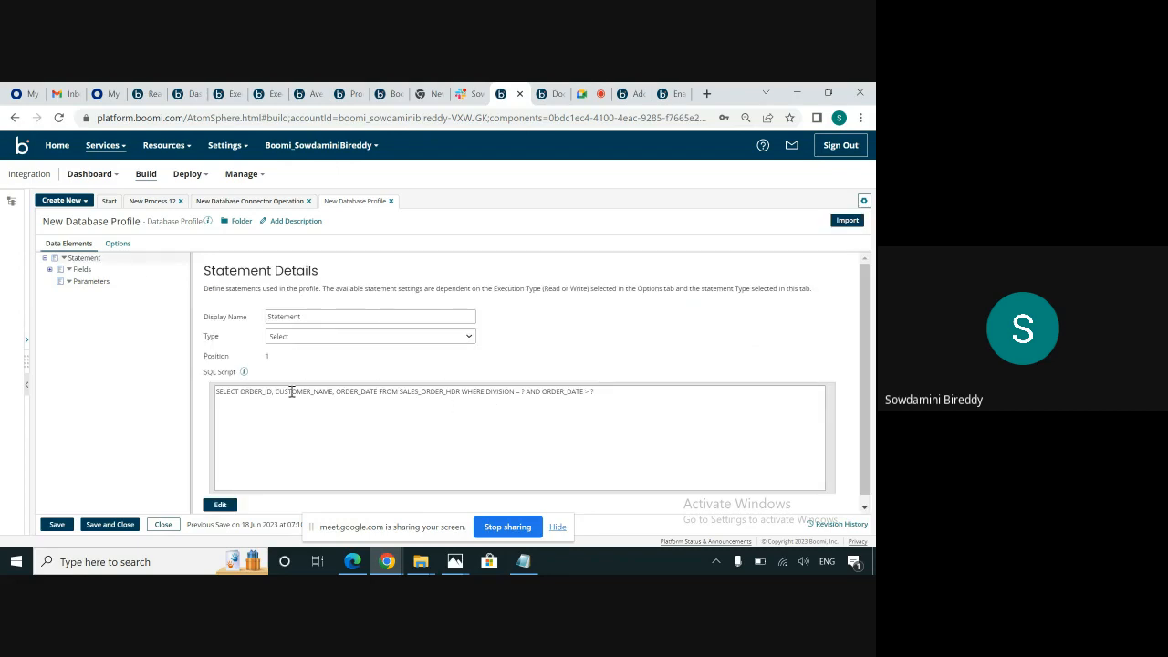
Expand the statement's fields and add multiple parameters to the Parameters node, with a count of 2.
{"action": "left_click", "coordinate": [51, 270]}
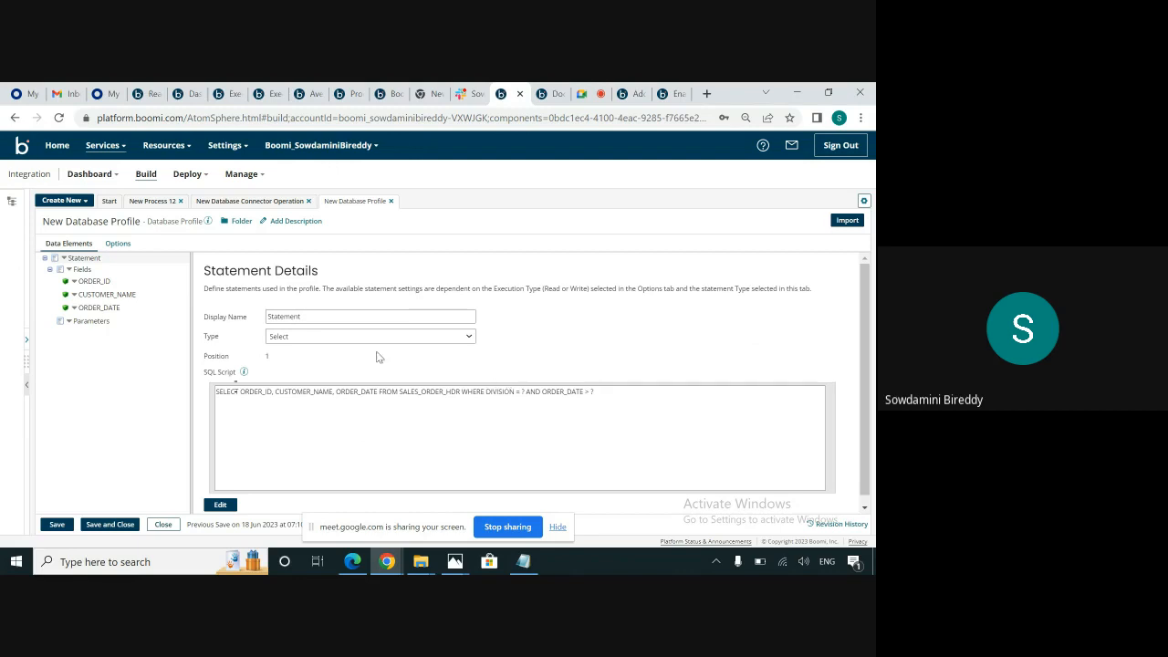
{"action": "left_click", "coordinate": [70, 322]}
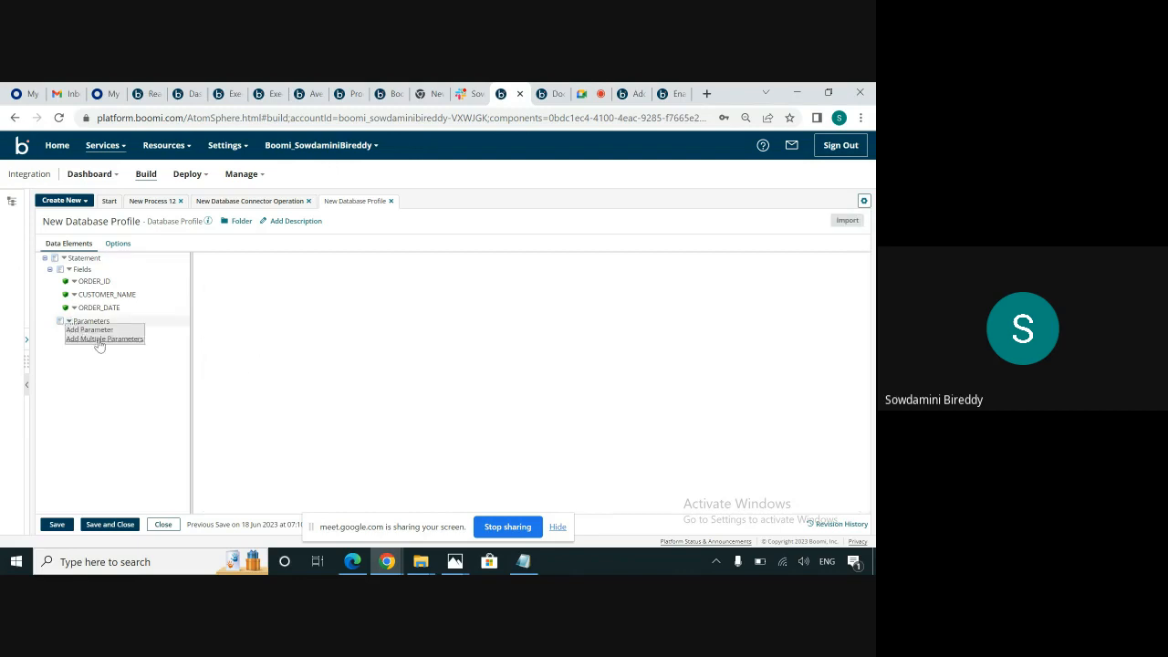
{"action": "left_click", "coordinate": [99, 339]}
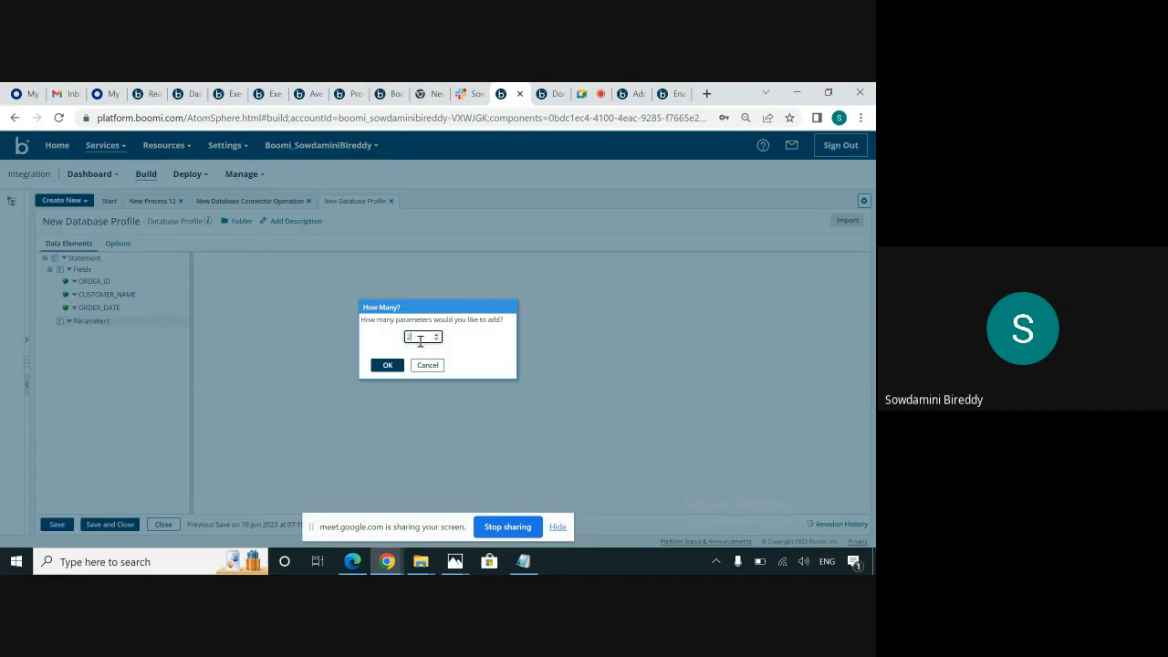
{"action": "left_click", "coordinate": [387, 365]}
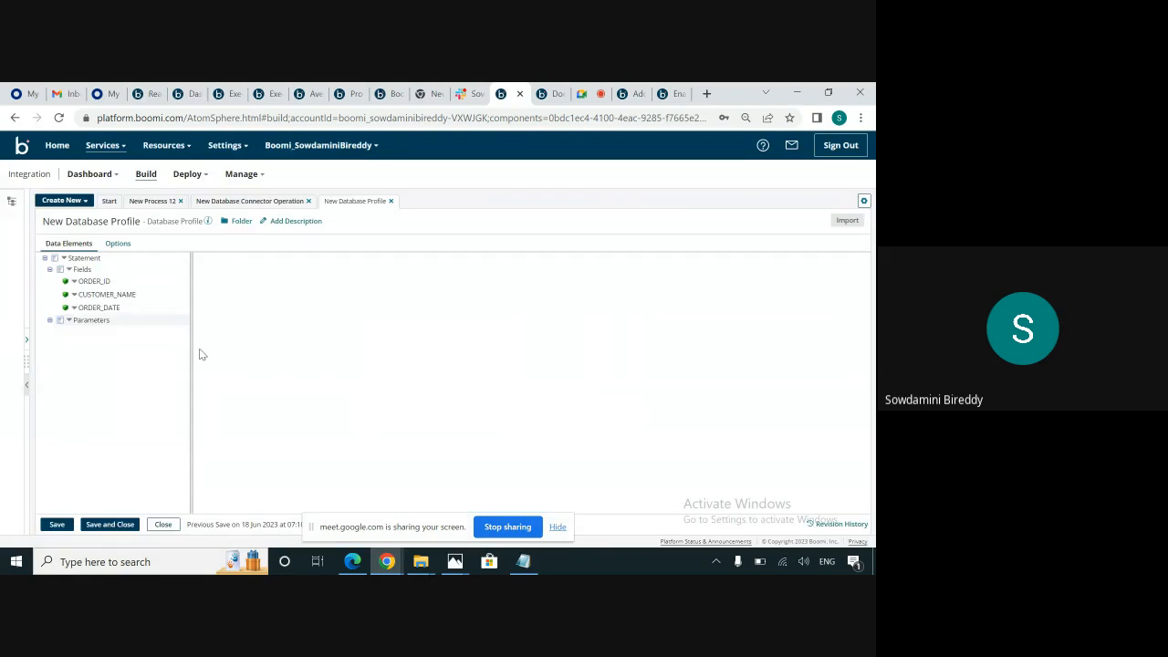
{"action": "left_click", "coordinate": [69, 321]}
{"action": "left_click", "coordinate": [111, 338]}
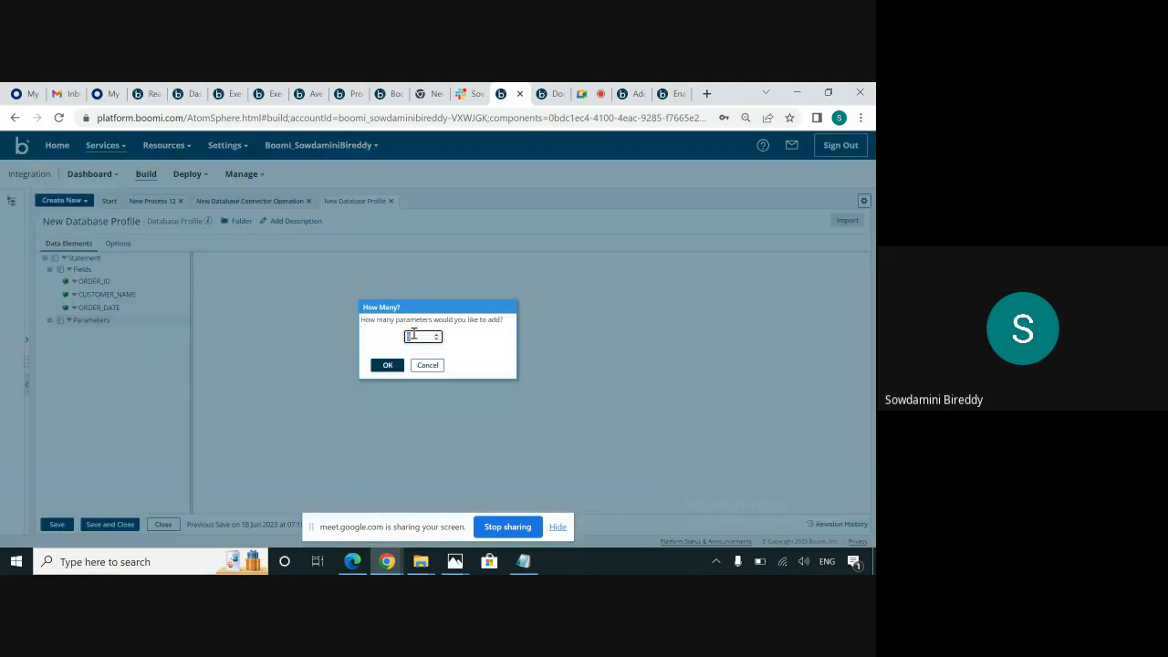
{"action": "left_click", "coordinate": [387, 365]}
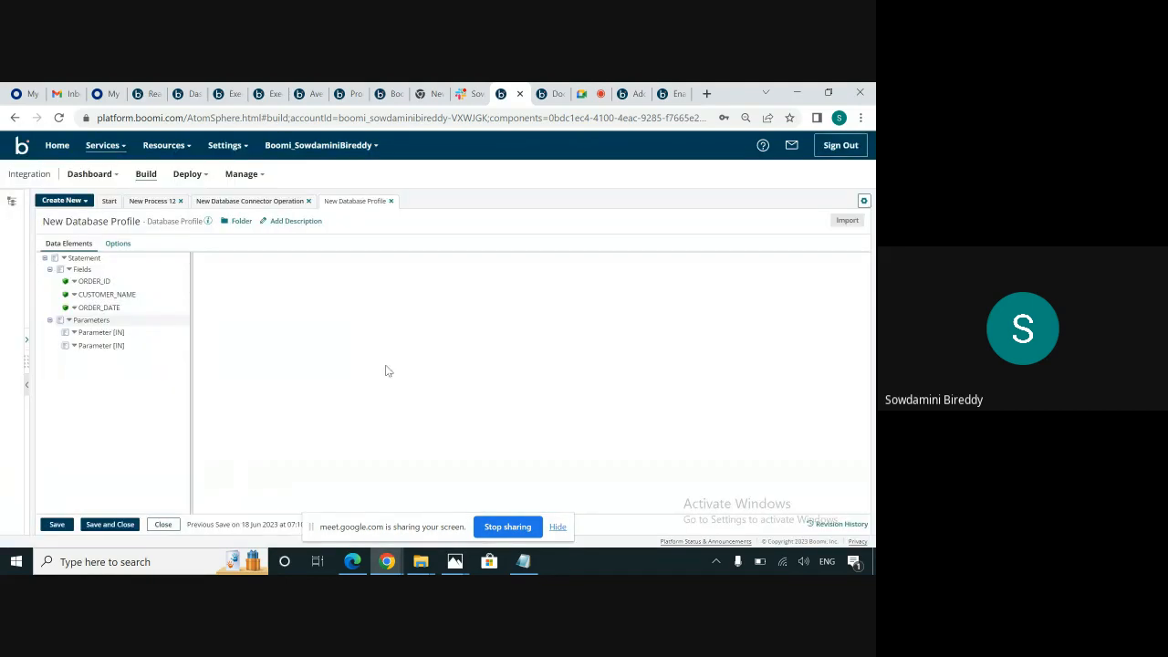
Rename the first parameter "DIVISION =", copying that text from the WHERE clause of the statement's SQL script.
{"action": "left_click", "coordinate": [108, 332]}
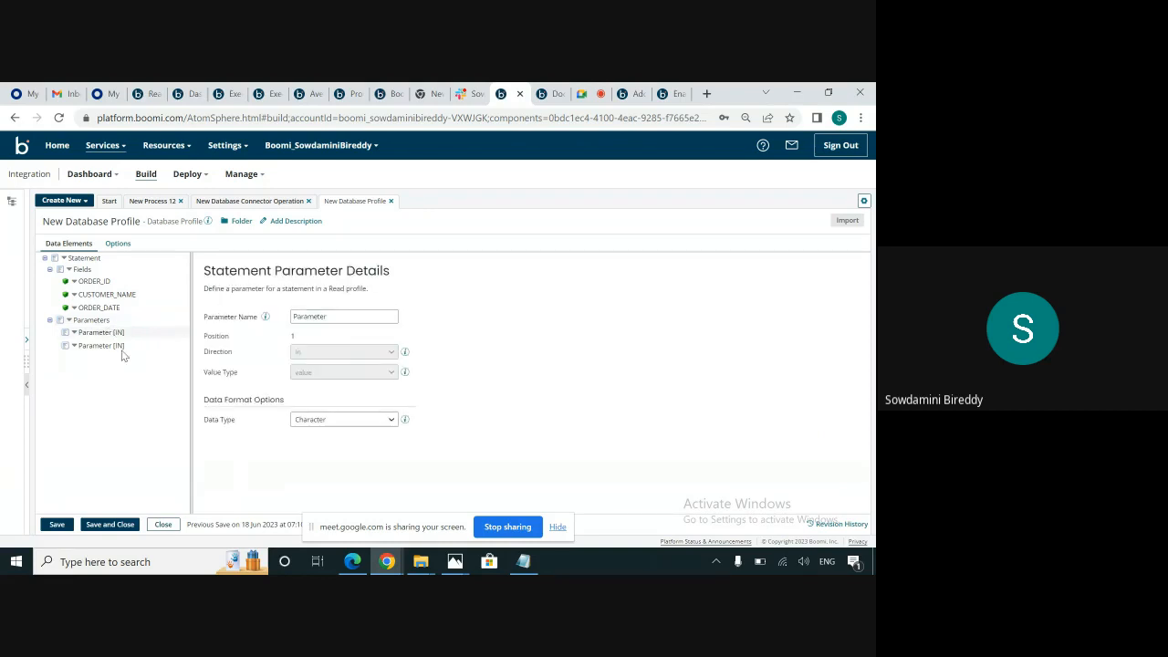
{"action": "double_click", "coordinate": [336, 316]}
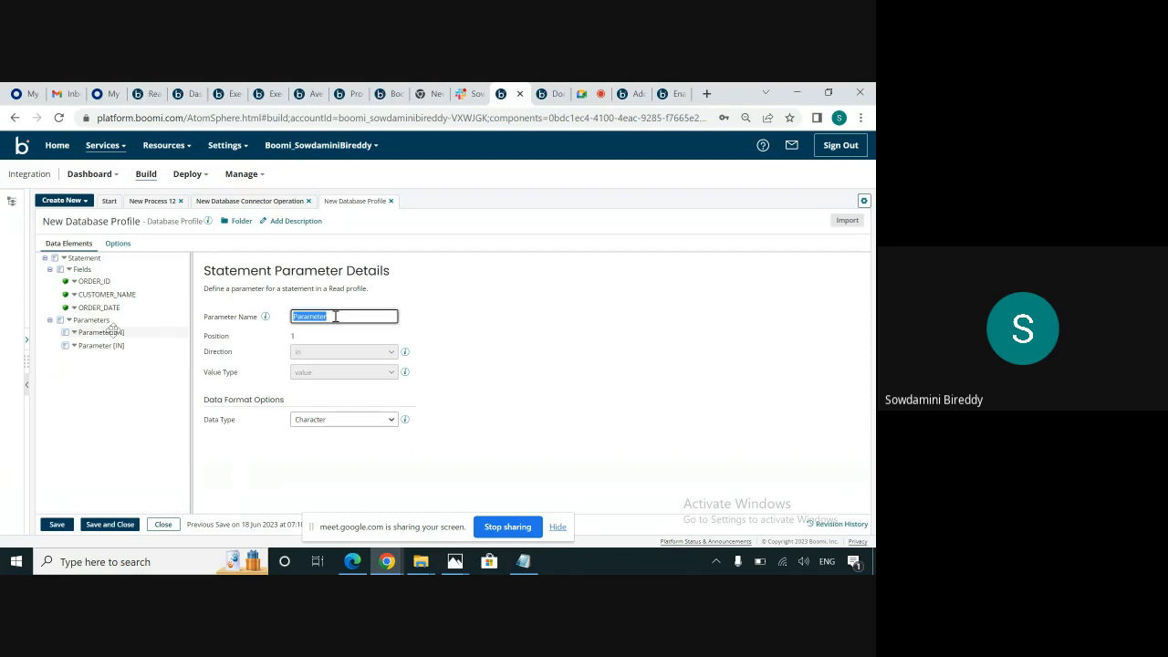
{"action": "left_click", "coordinate": [102, 260]}
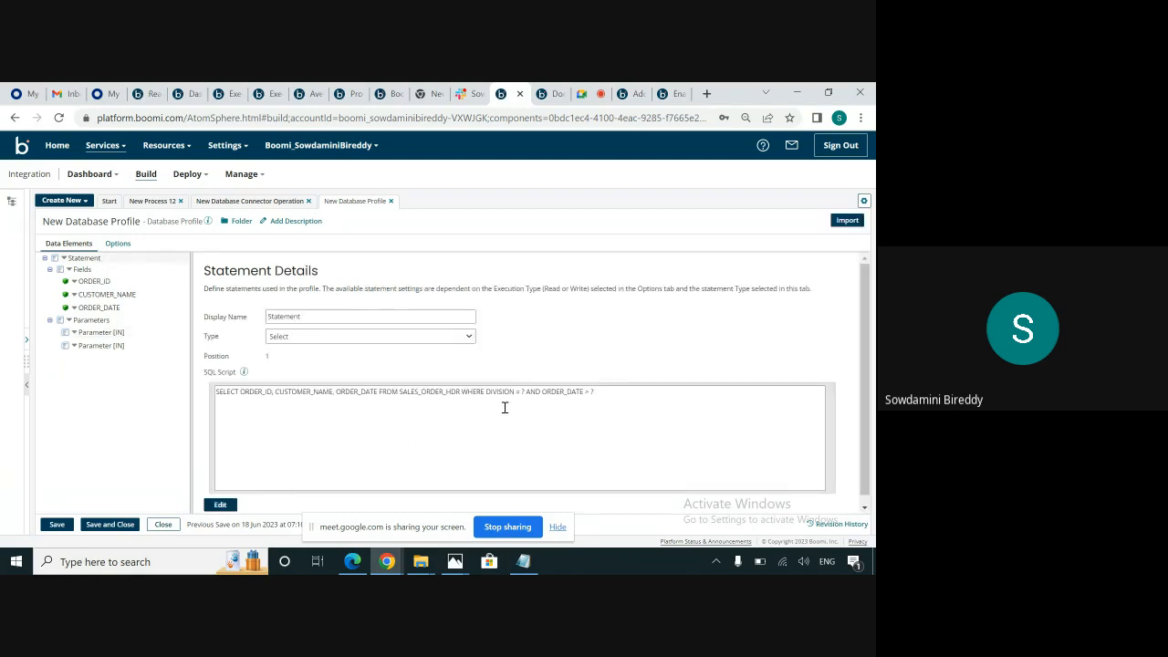
{"action": "left_click_drag", "start_coordinate": [486, 392], "coordinate": [521, 391]}
{"action": "key", "text": "ctrl+c"}
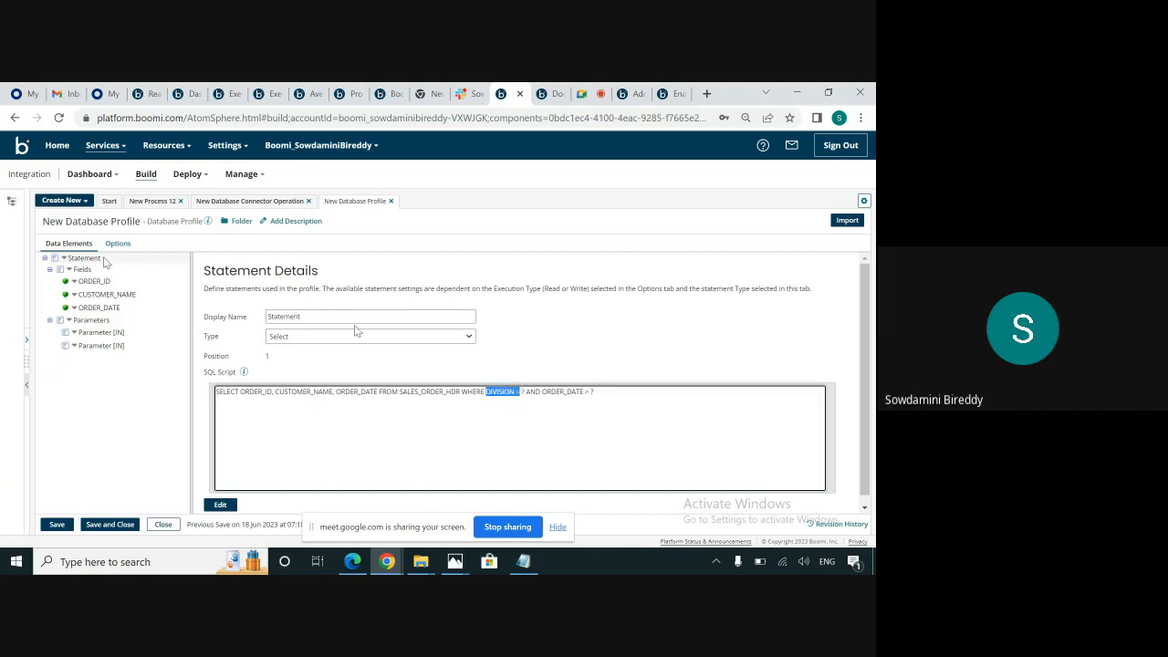
{"action": "left_click", "coordinate": [136, 333]}
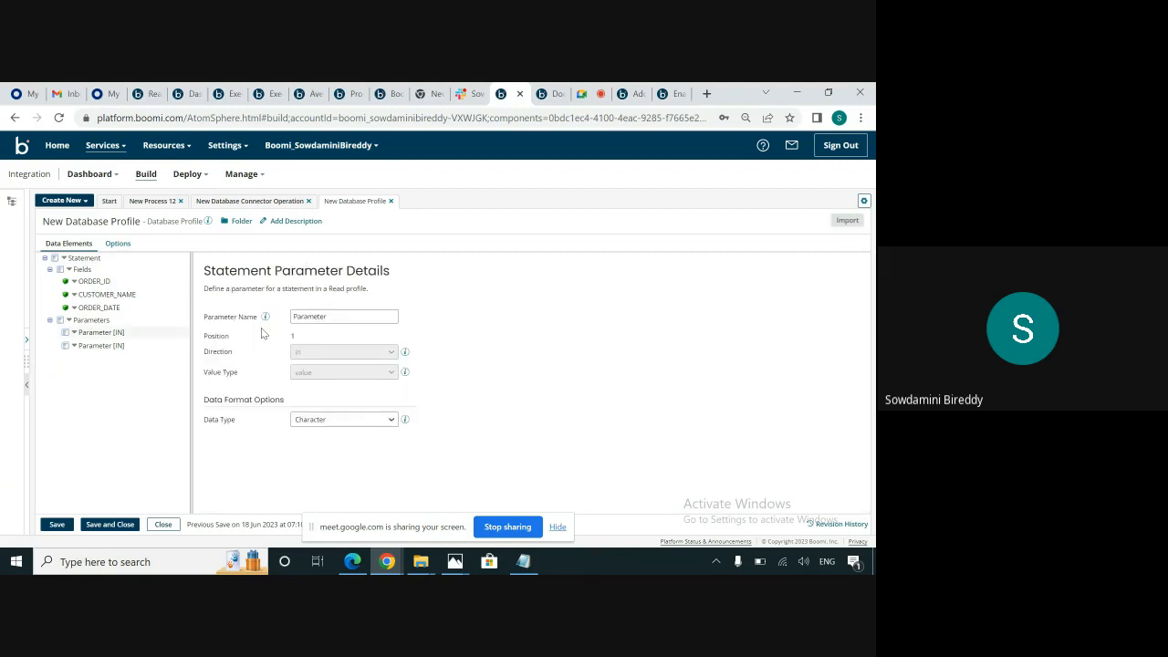
{"action": "double_click", "coordinate": [312, 315]}
{"action": "key", "text": "ctrl+v"}
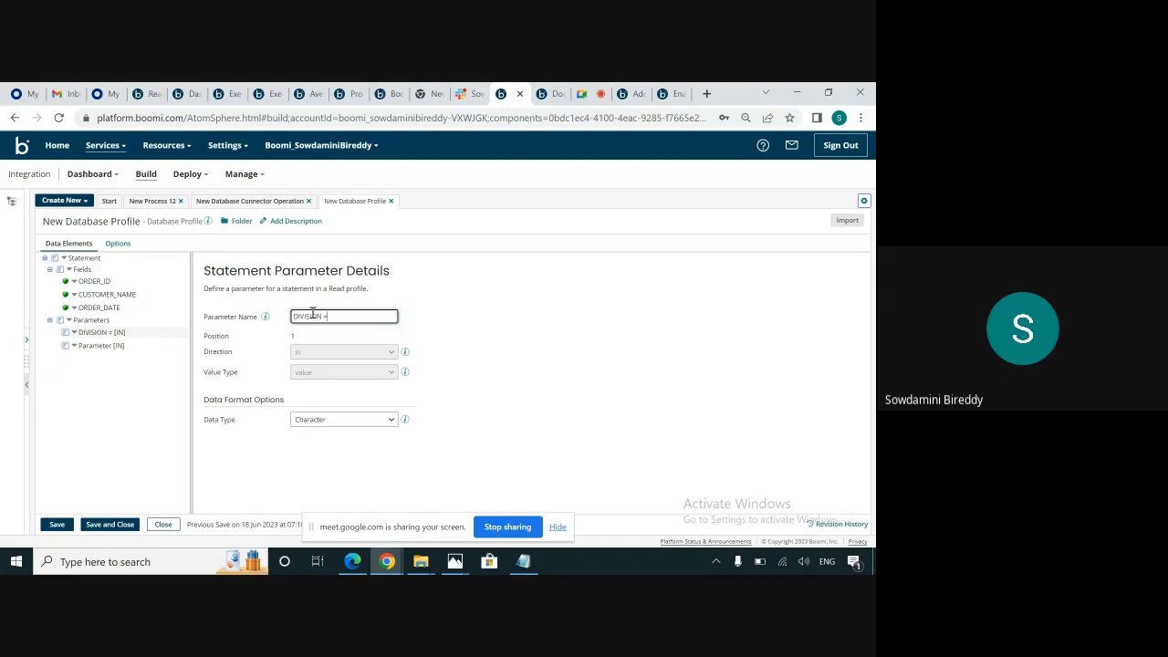
Rename the second parameter "ORDER_DATE >", copying that text from the statement's SQL script, and save the database profile.
{"action": "left_click", "coordinate": [152, 343]}
{"action": "left_click", "coordinate": [84, 257]}
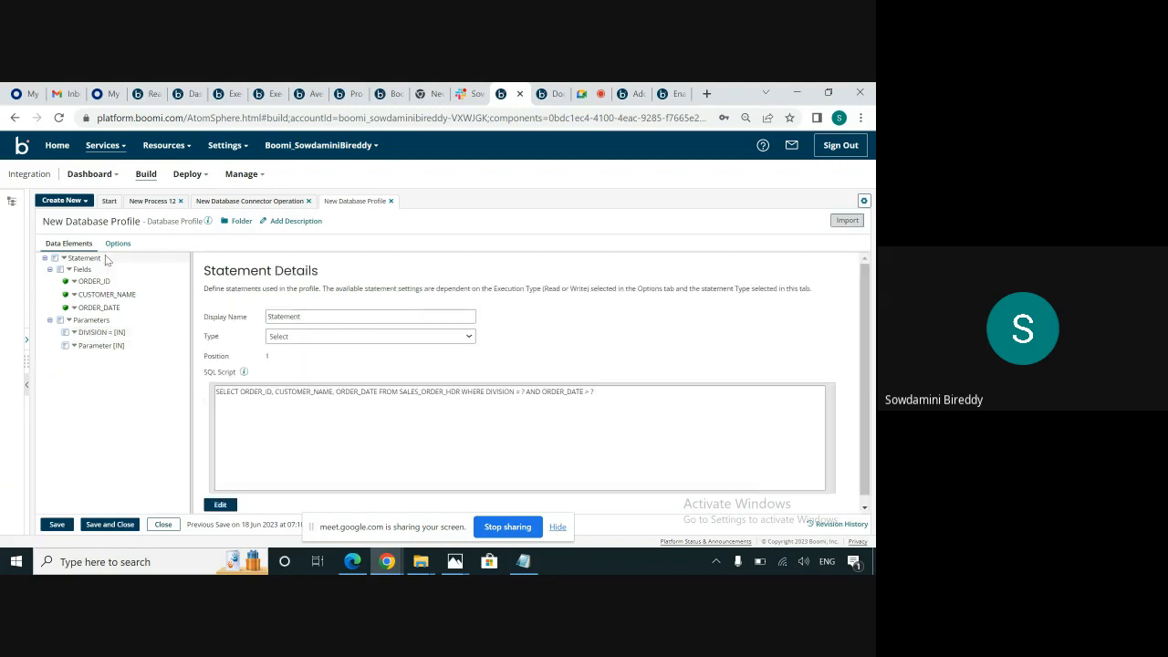
{"action": "left_click_drag", "start_coordinate": [542, 392], "coordinate": [591, 391]}
{"action": "key", "text": "ctrl+c"}
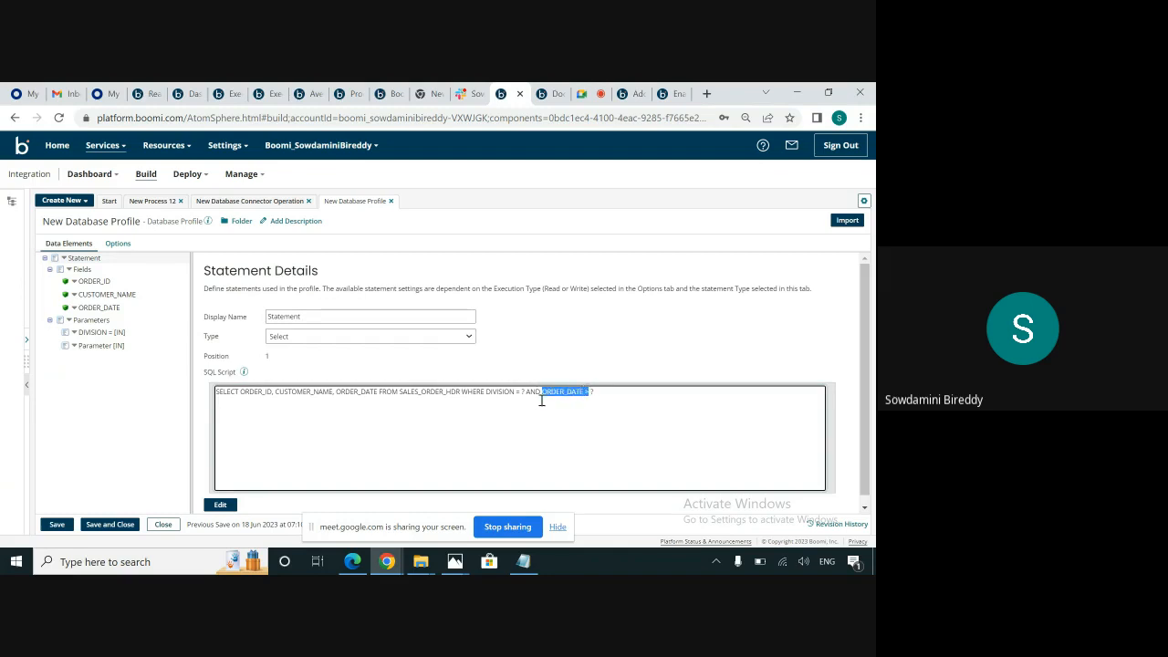
{"action": "left_click", "coordinate": [137, 345]}
{"action": "left_click", "coordinate": [305, 320]}
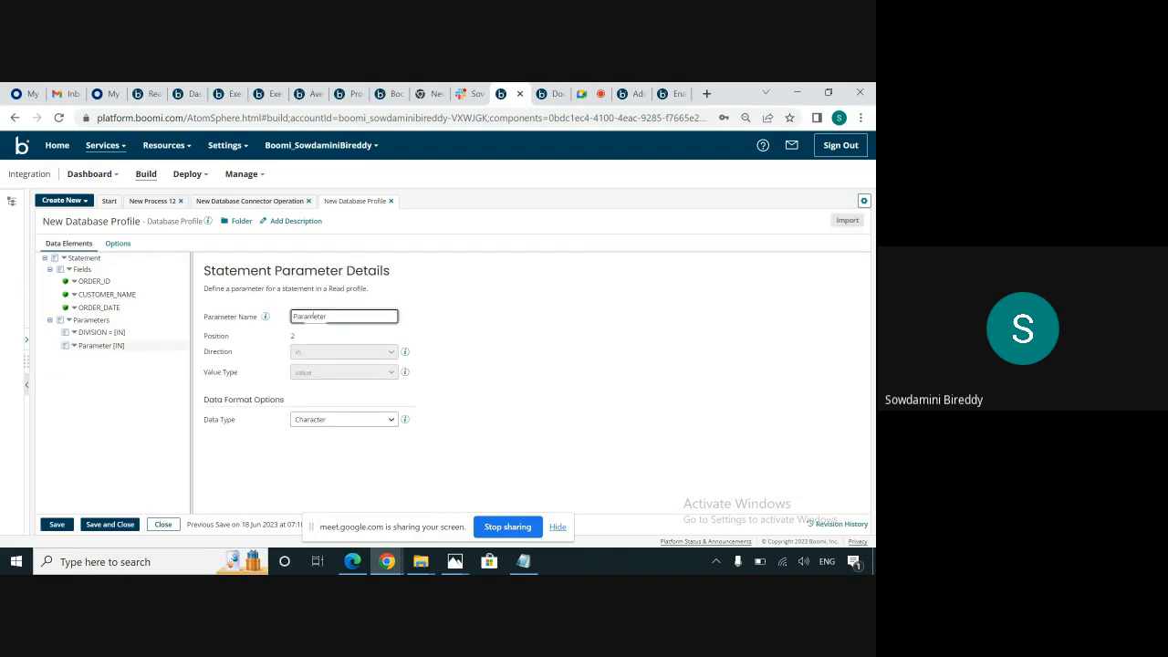
{"action": "key", "text": "ctrl+a"}
{"action": "key", "text": "ctrl+v"}
{"action": "left_click", "coordinate": [57, 524]}
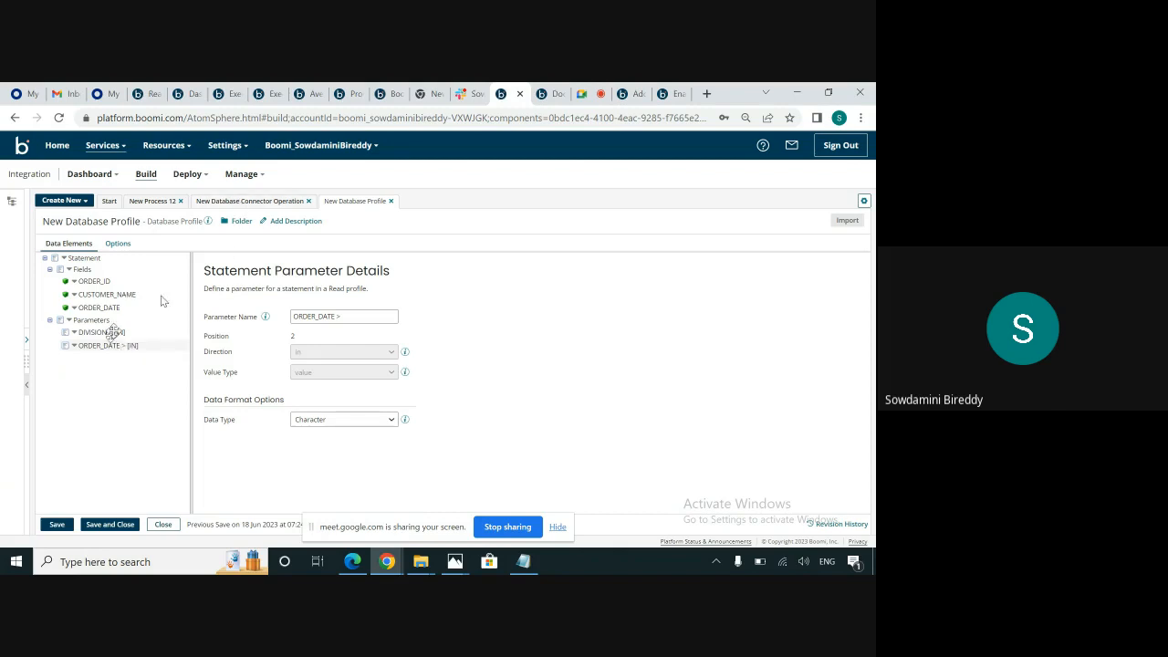
Check the parameter values of the Database connector in New Process 12 and close its configuration without changes.
{"action": "left_click", "coordinate": [219, 201]}
{"action": "left_click", "coordinate": [152, 205]}
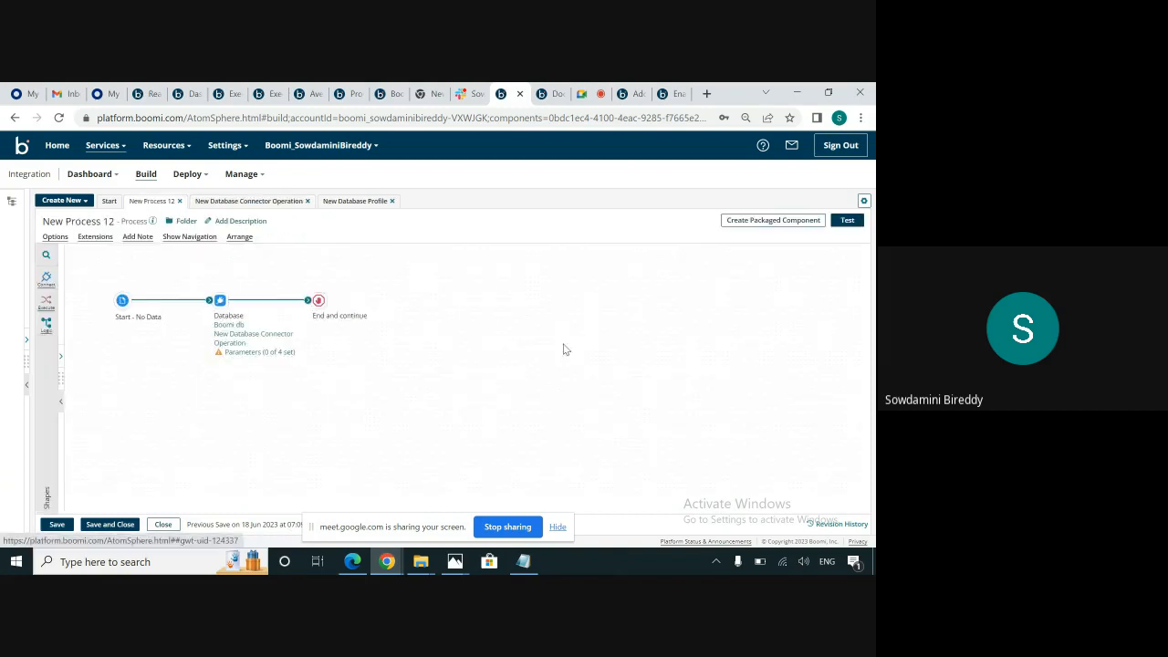
{"action": "mouse_move", "coordinate": [224, 302]}
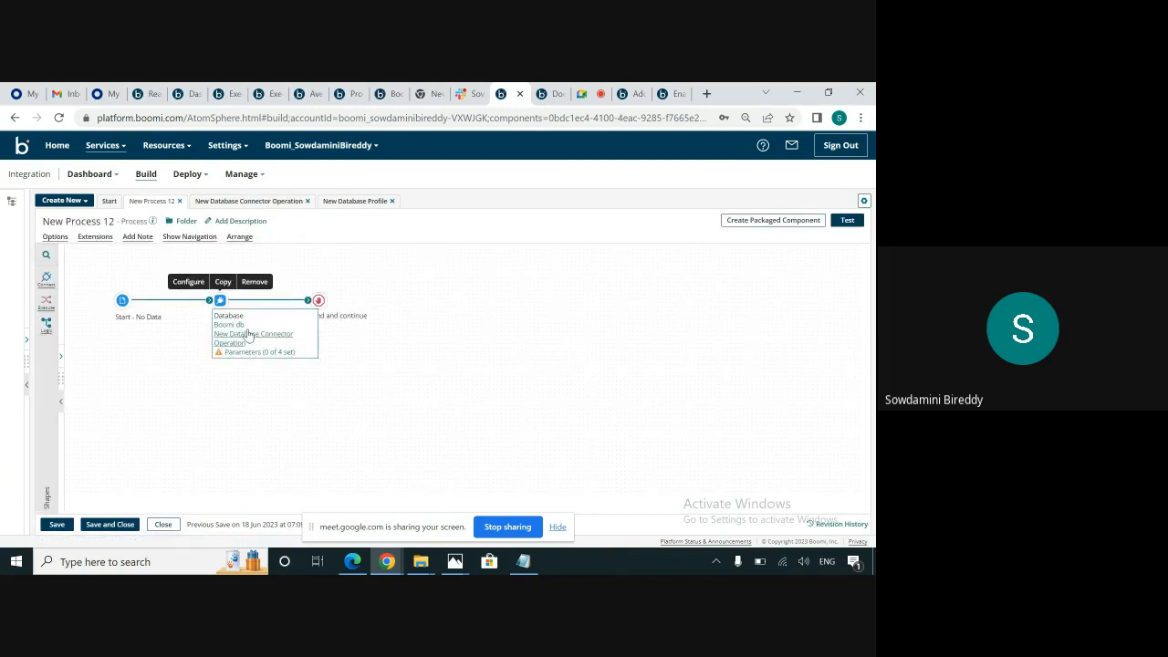
{"action": "left_click", "coordinate": [225, 304]}
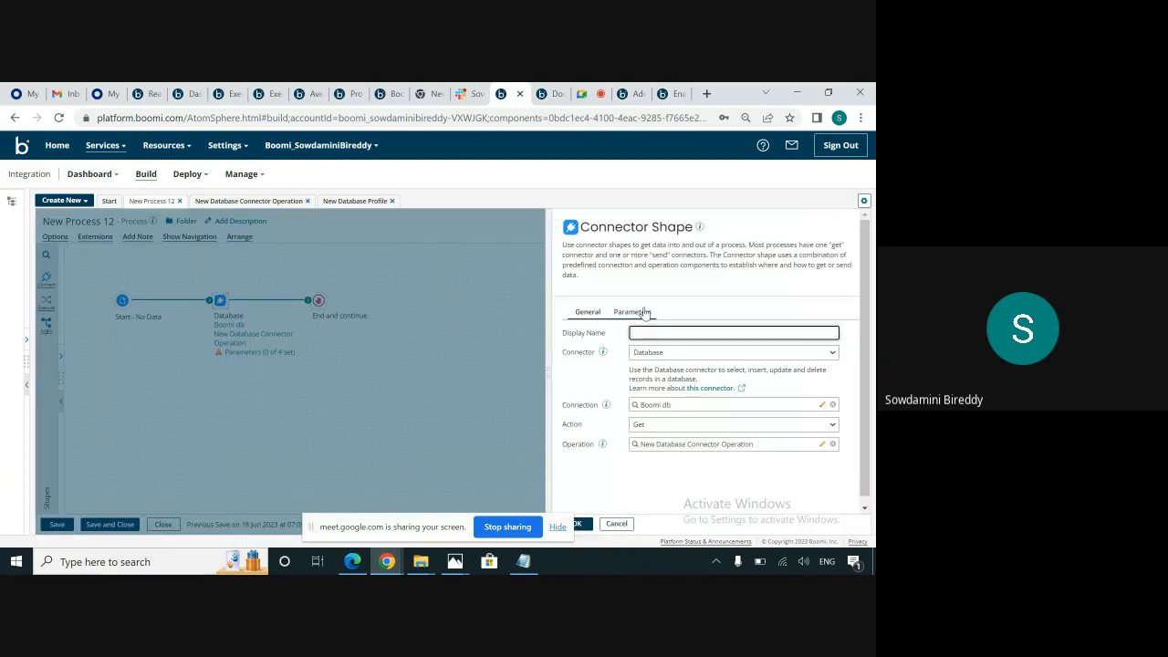
{"action": "left_click", "coordinate": [643, 312]}
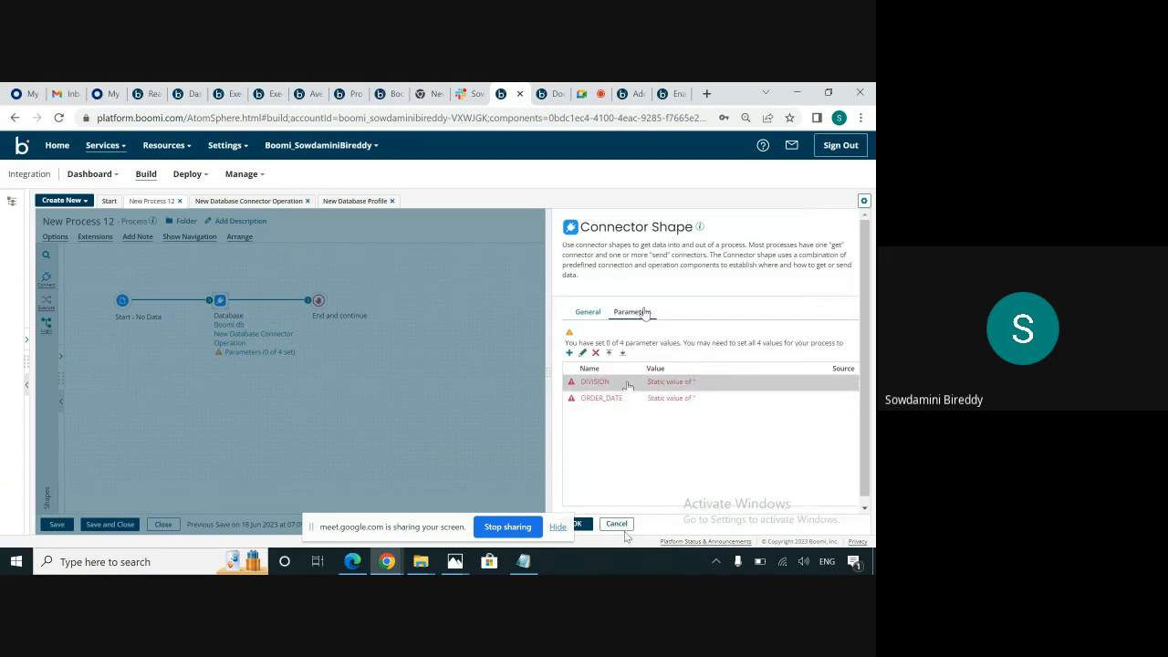
{"action": "left_click", "coordinate": [619, 525]}
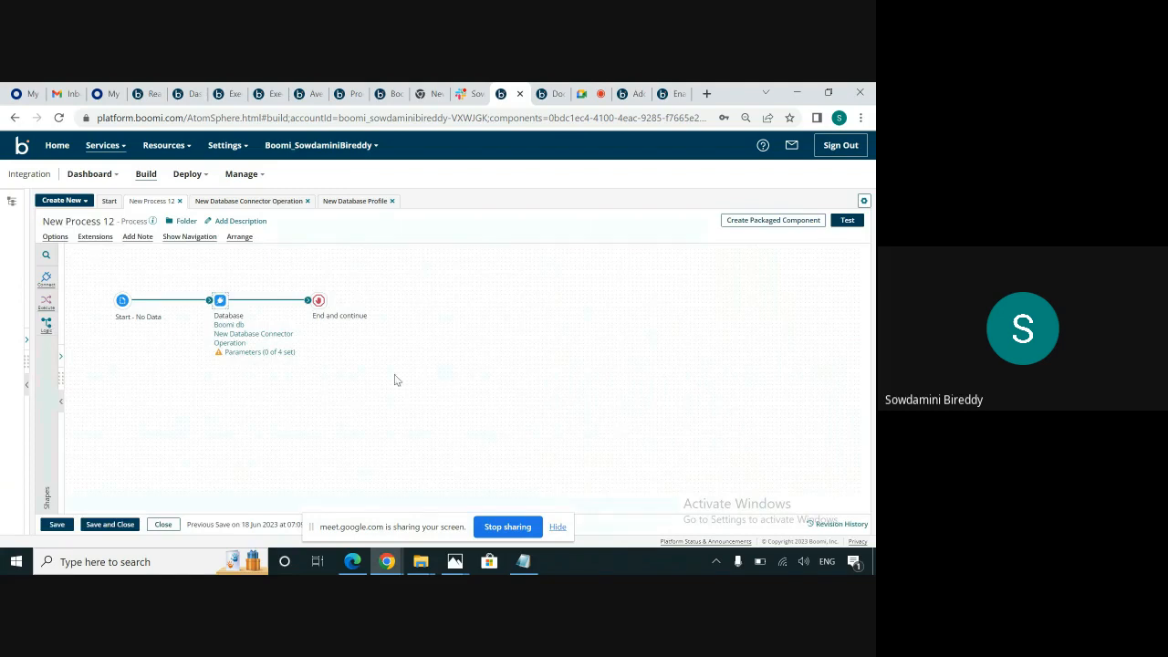
Return to New Database Profile and view the actions available for the ORDER_DATE > parameter.
{"action": "mouse_move", "coordinate": [287, 335]}
{"action": "left_click", "coordinate": [355, 202]}
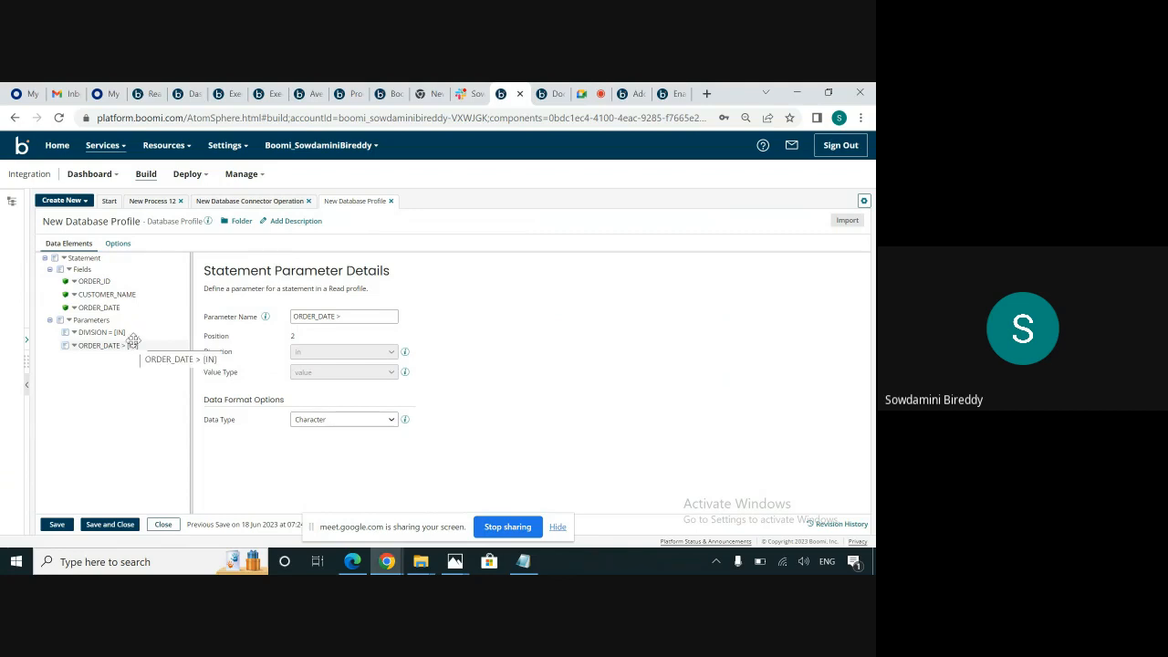
{"action": "left_click", "coordinate": [75, 350]}
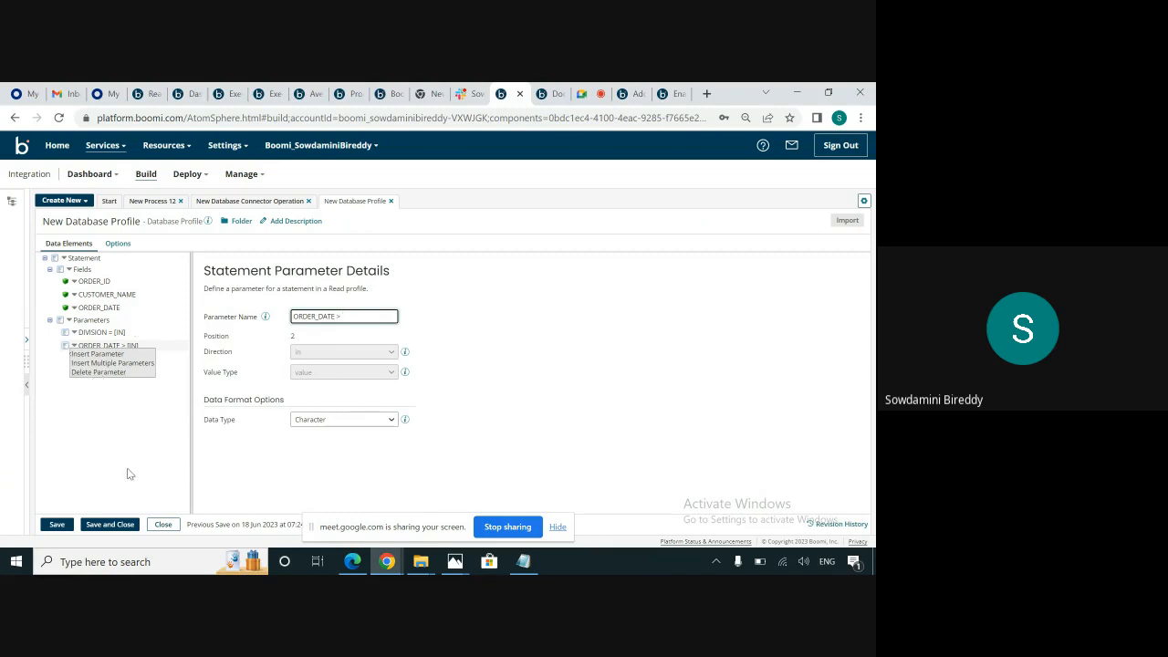
{"action": "left_click", "coordinate": [508, 527]}
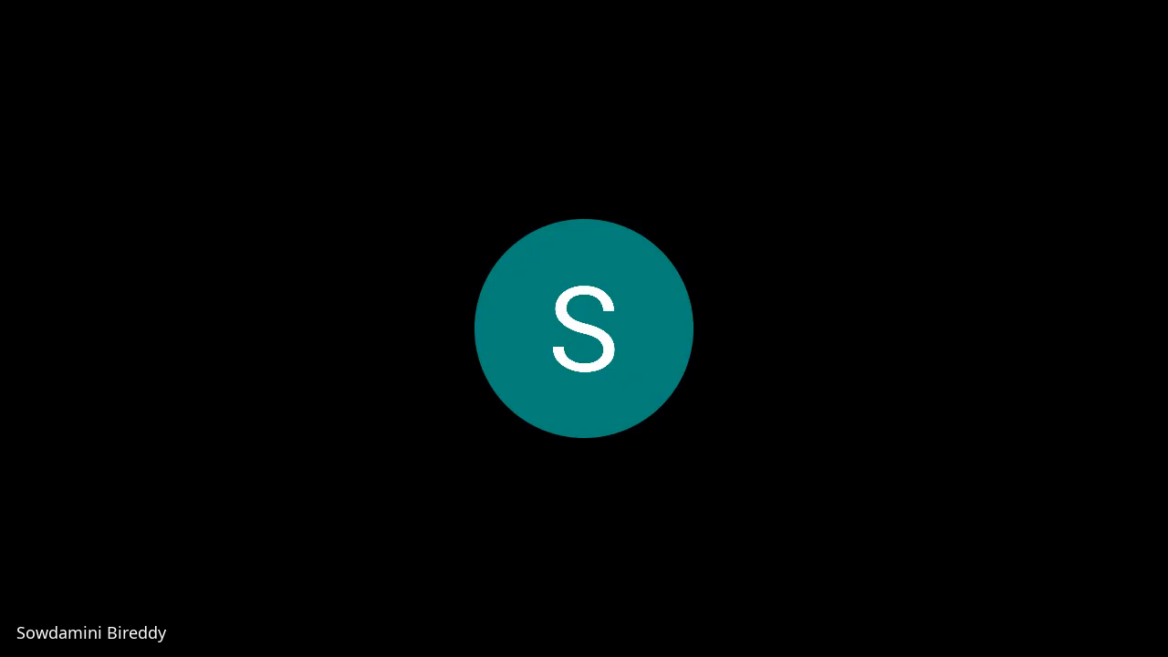